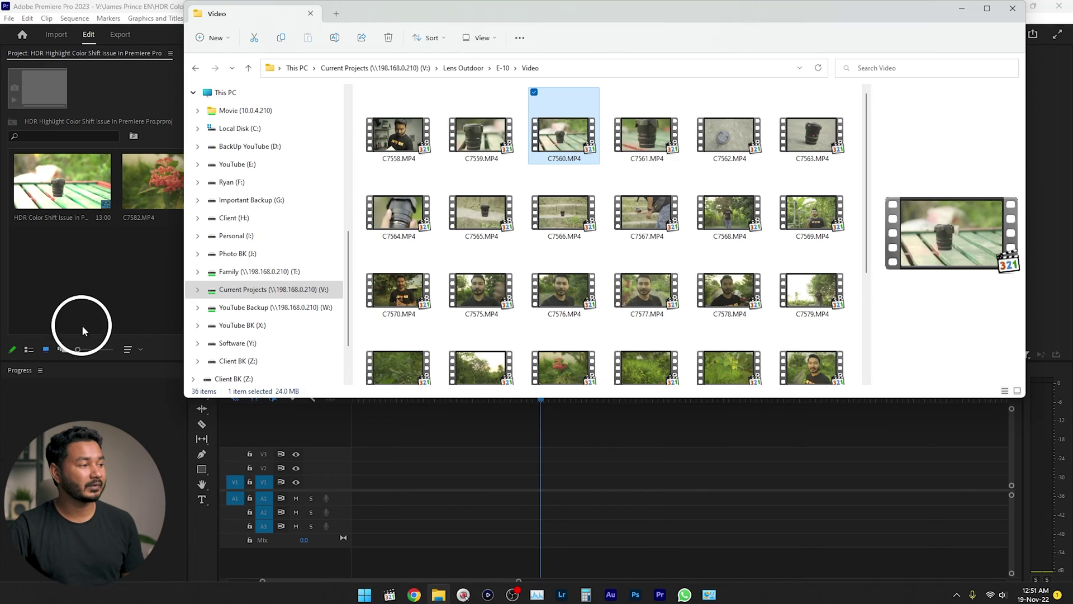
- Place C7560.MP4 on the V1/A1 tracks and park the playhead on the clip
{"action": "left_click", "coordinate": [135, 286]}
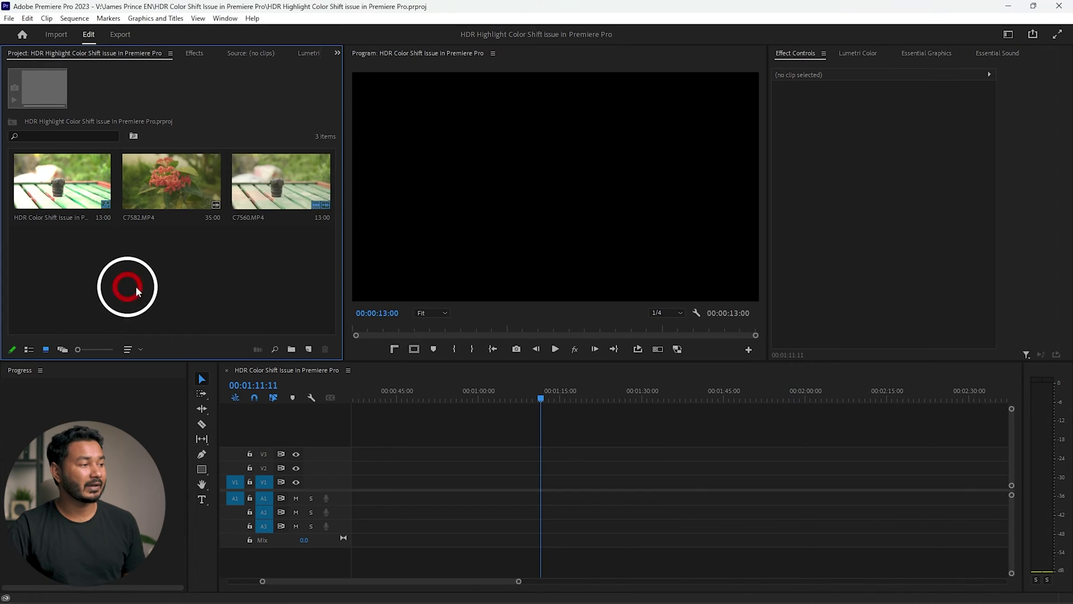
{"action": "left_click", "coordinate": [308, 179]}
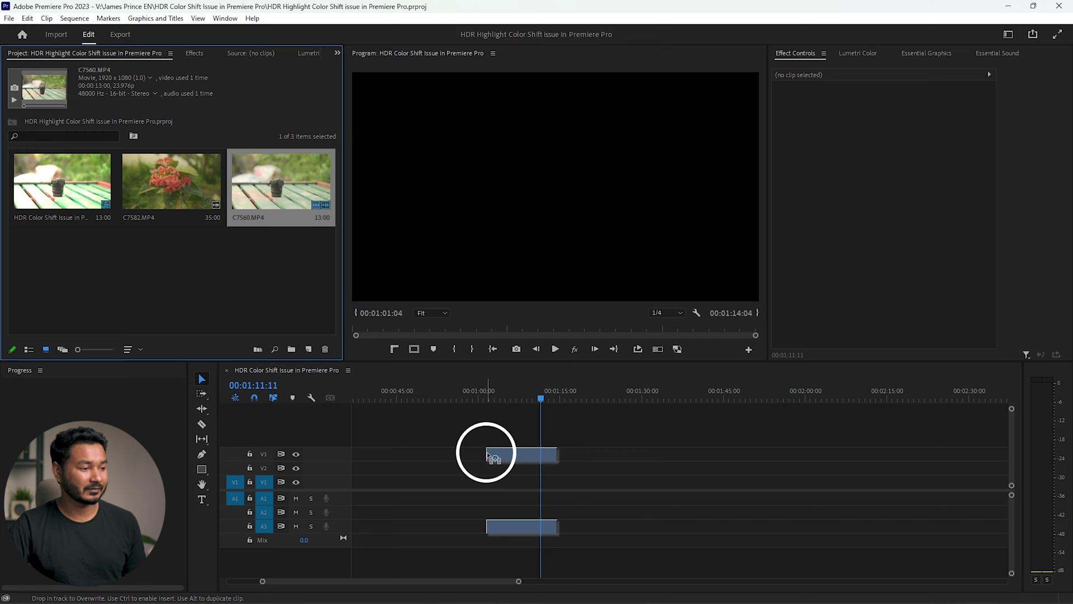
{"action": "left_click_drag", "start_coordinate": [506, 485], "coordinate": [506, 485]}
{"action": "left_click", "coordinate": [523, 389]}
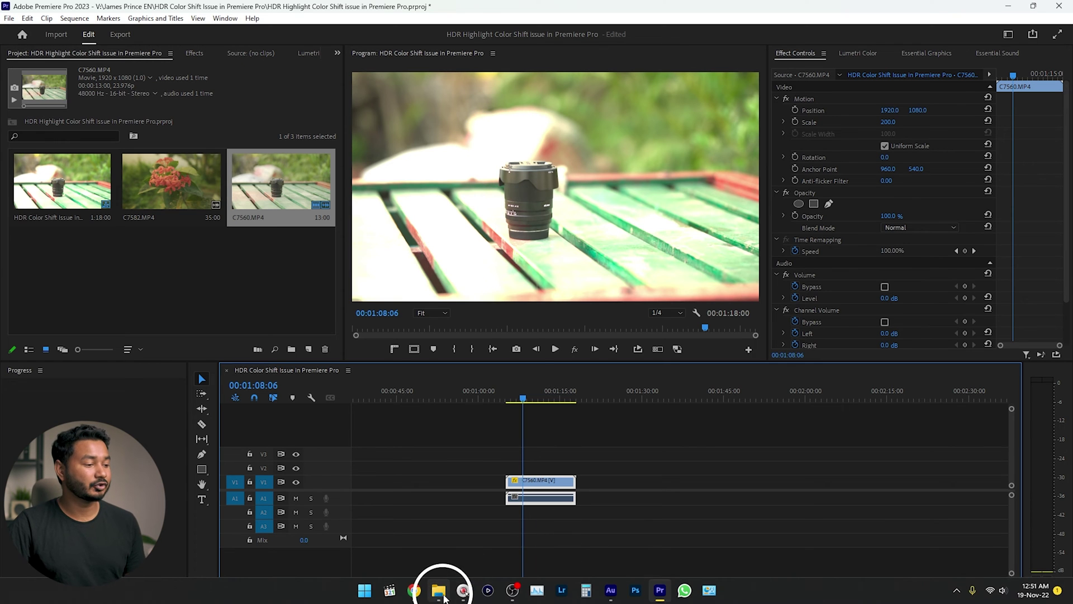
{"action": "left_click", "coordinate": [439, 590]}
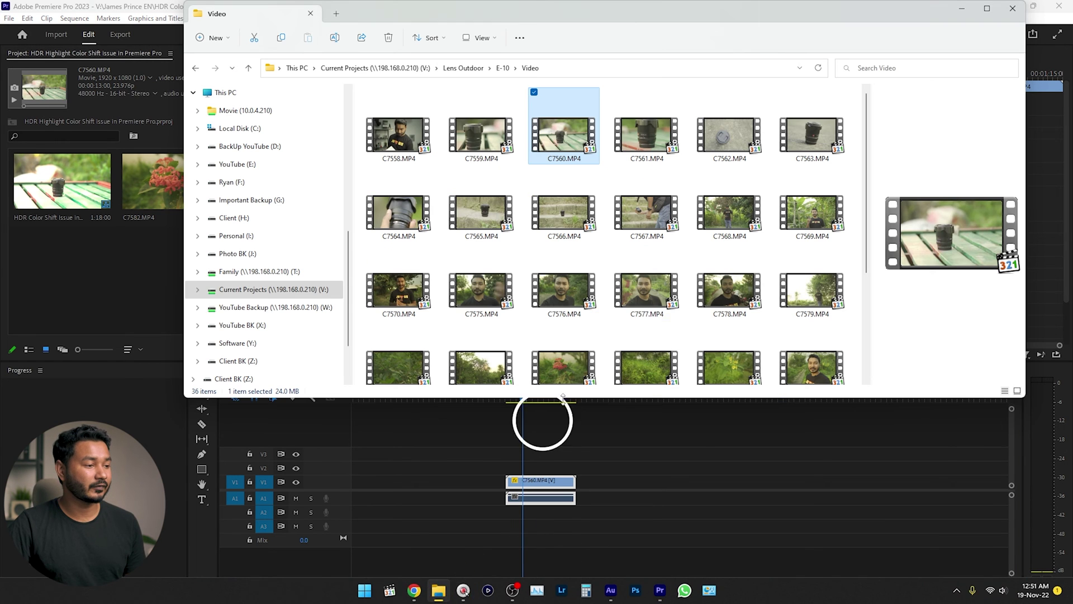
{"action": "double_click", "coordinate": [564, 140]}
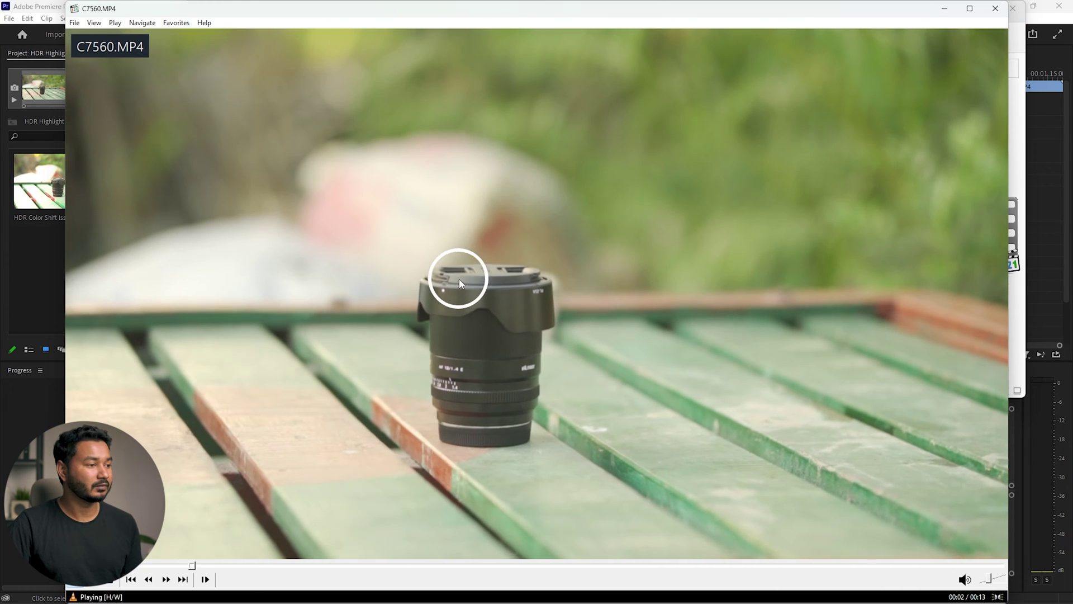
{"action": "left_click", "coordinate": [358, 565]}
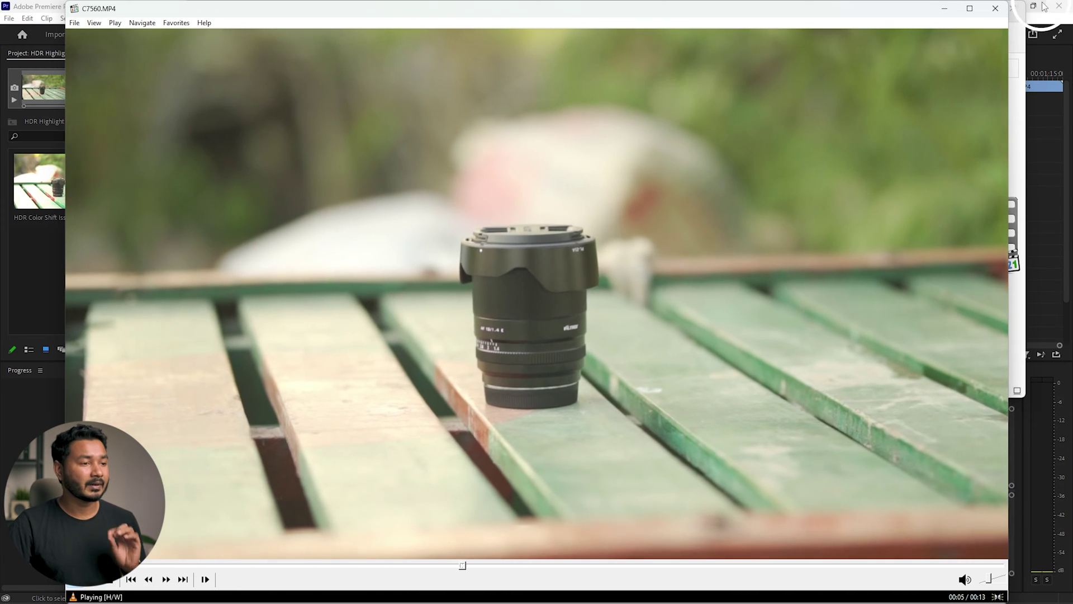
{"action": "left_click", "coordinate": [996, 8]}
{"action": "left_click", "coordinate": [588, 468]}
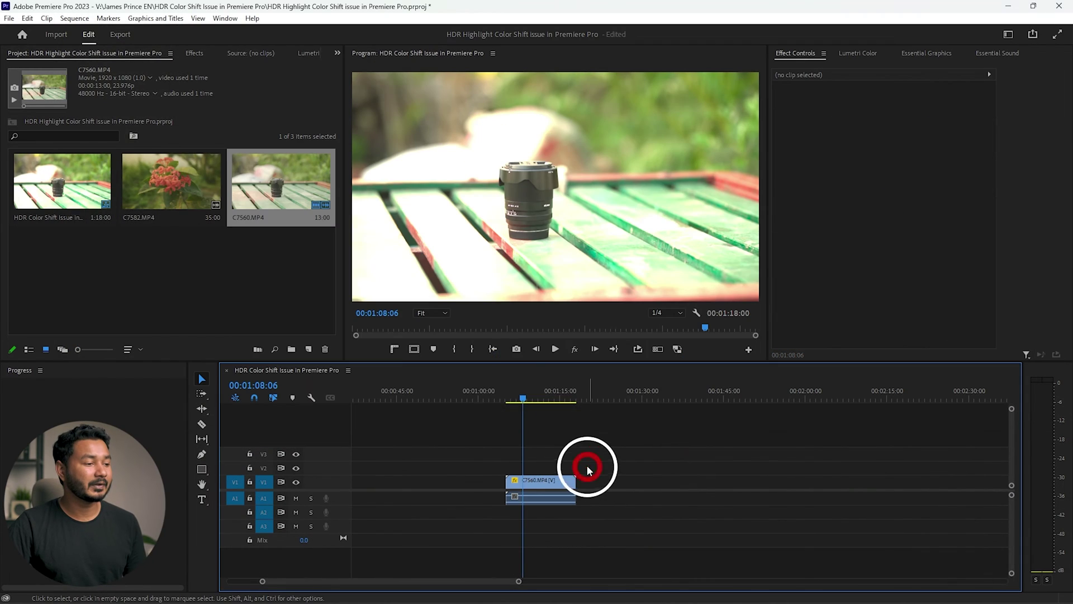
{"action": "left_click", "coordinate": [527, 398]}
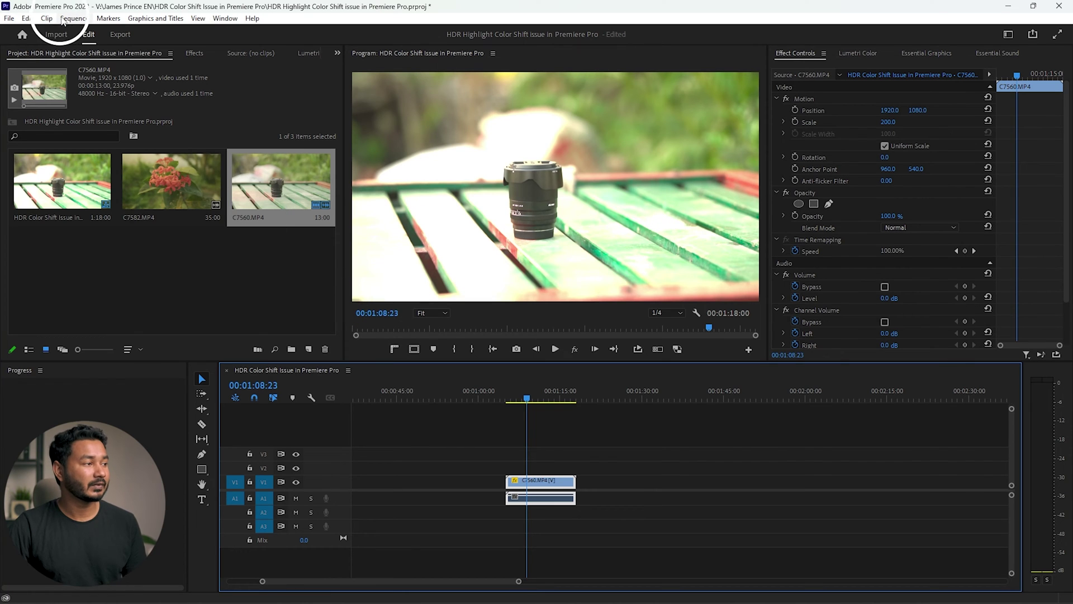
- Open Sequence Settings and check the working color space options, currently Rec. 709
{"action": "left_click", "coordinate": [64, 19]}
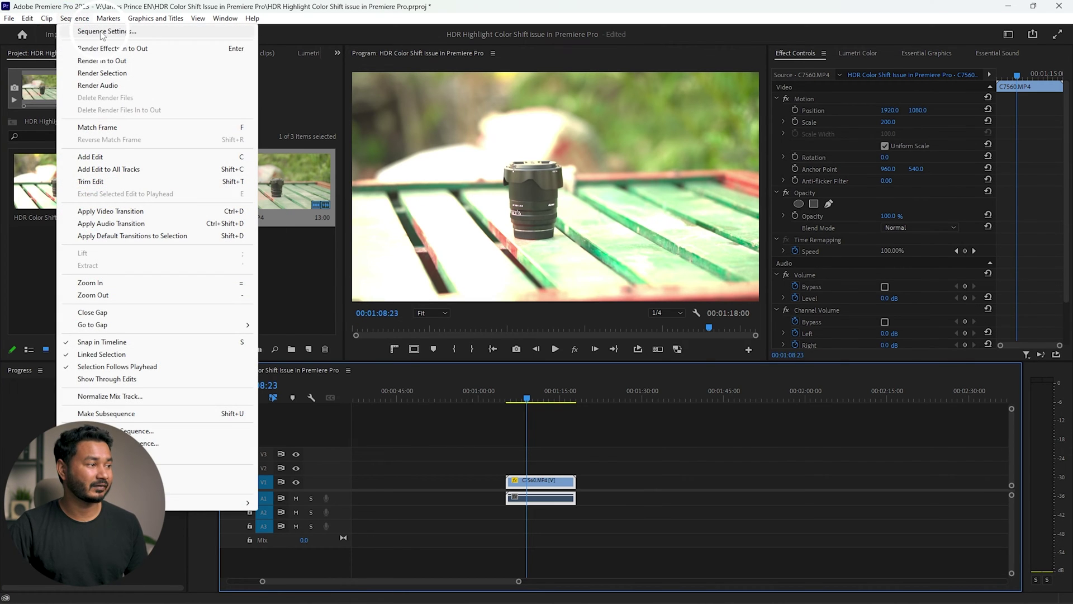
{"action": "left_click", "coordinate": [102, 32]}
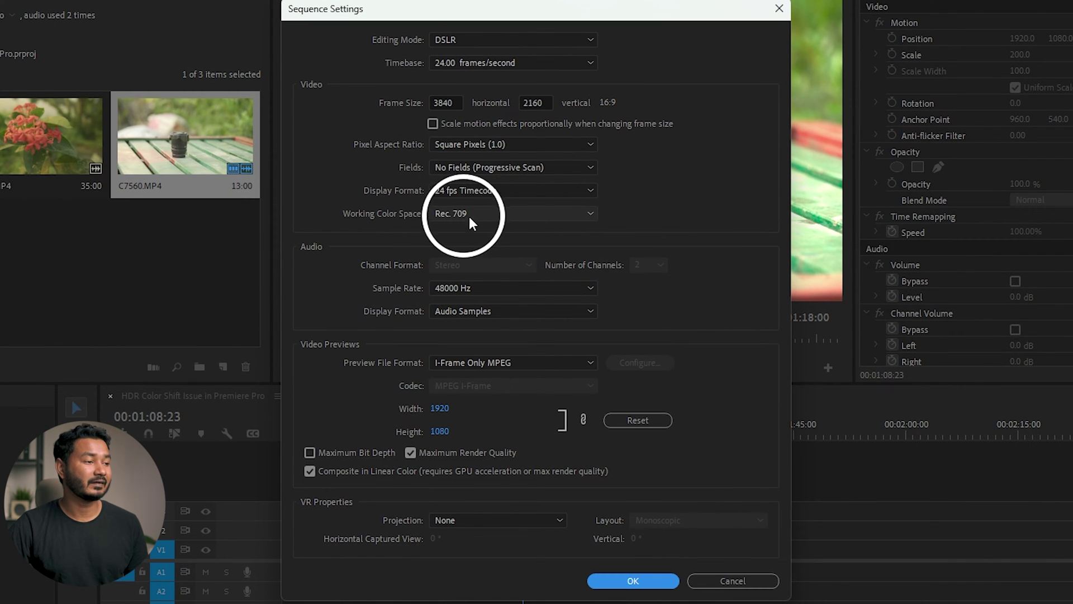
{"action": "left_click", "coordinate": [475, 212]}
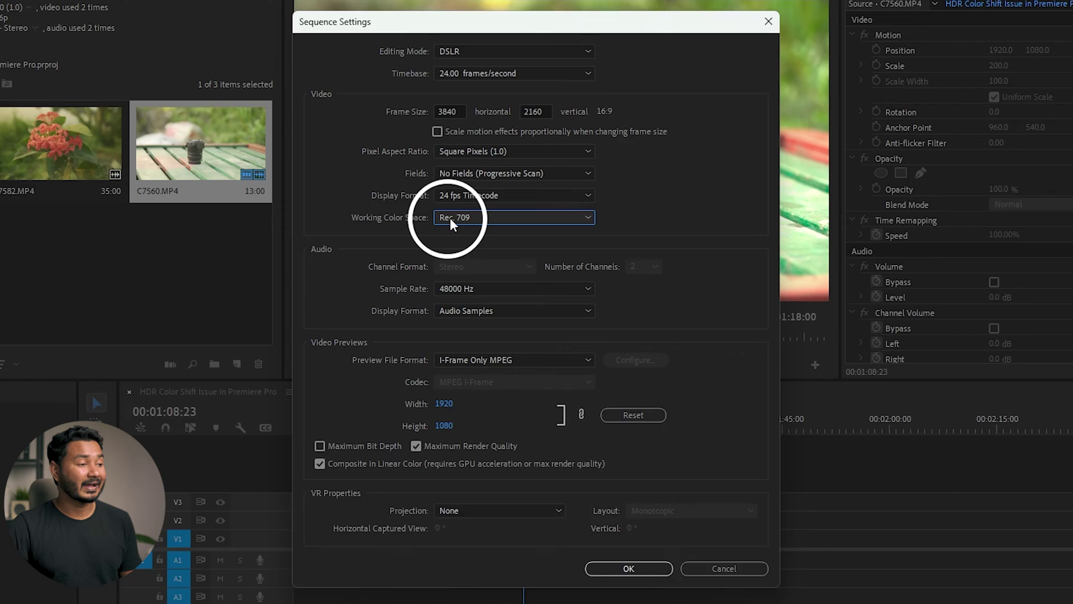
- Set the working color space to Rec. 2100 HLG and confirm deleting all previews
{"action": "left_click", "coordinate": [466, 237]}
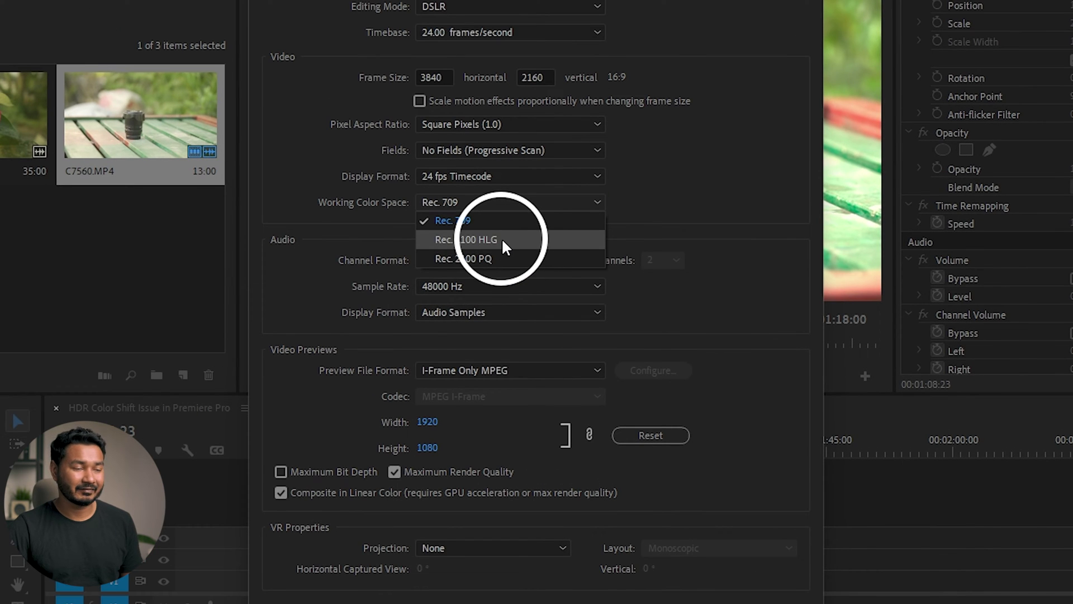
{"action": "left_click", "coordinate": [504, 238]}
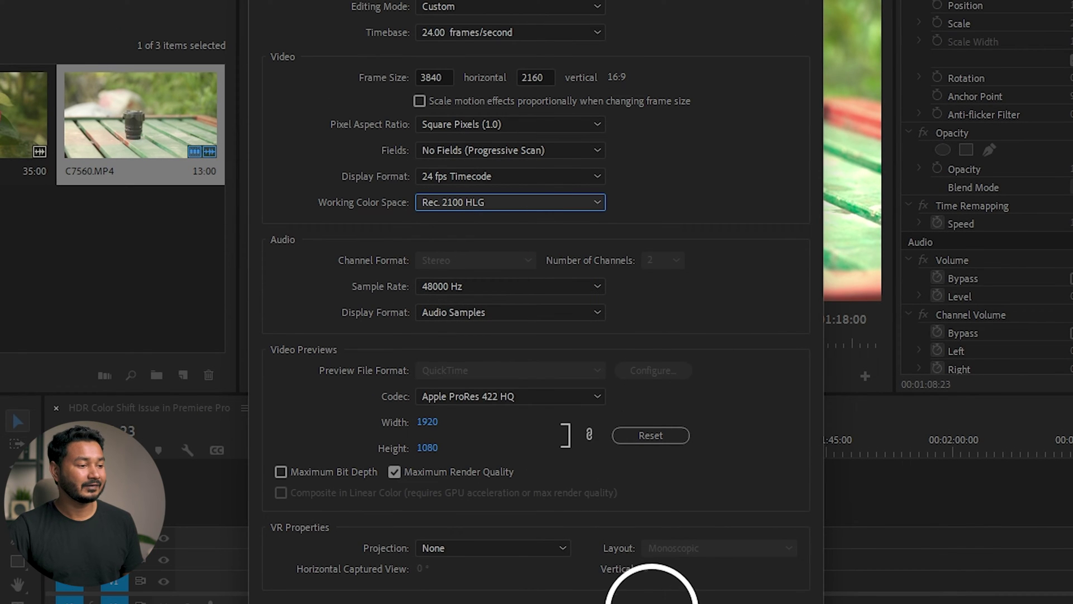
{"action": "left_click", "coordinate": [651, 597]}
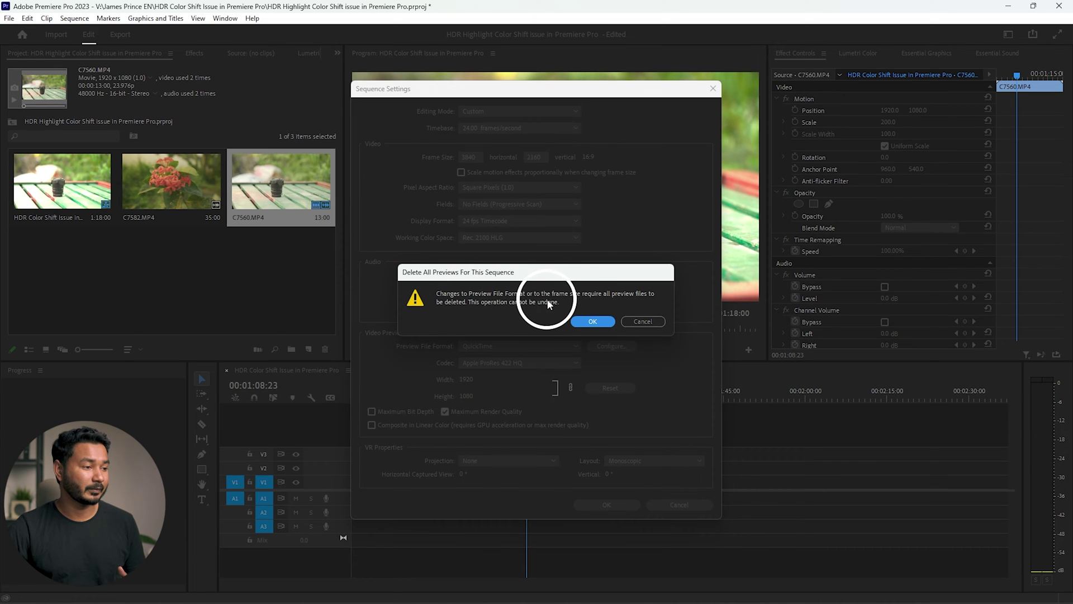
{"action": "left_click", "coordinate": [592, 323]}
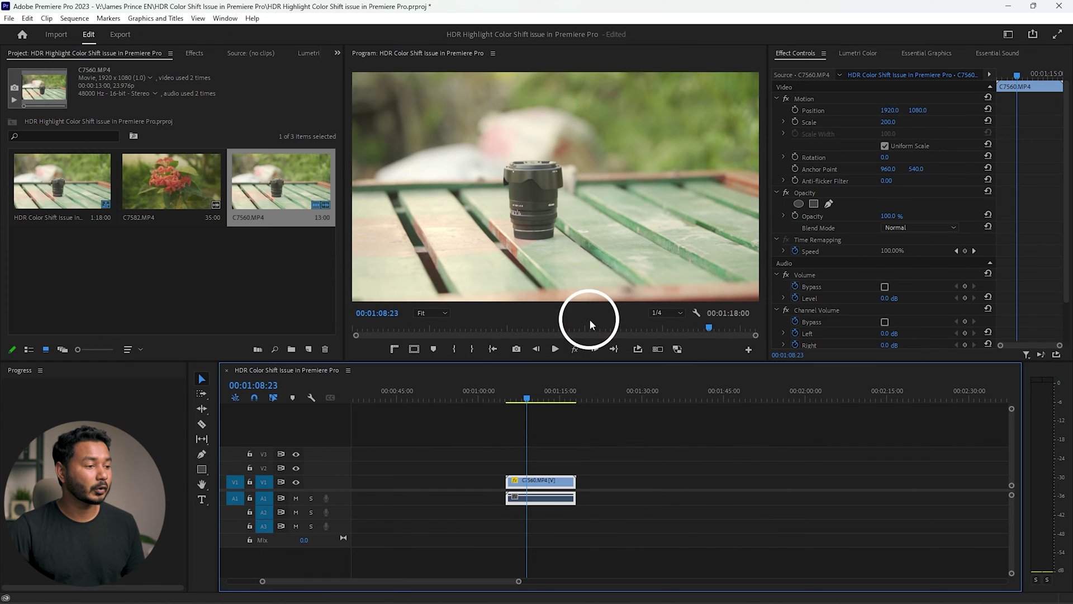
- Undo the Rec. 2100 HLG change and scrub the clip to 00:01:09:19
{"action": "left_click", "coordinate": [521, 398]}
{"action": "left_click", "coordinate": [538, 147]}
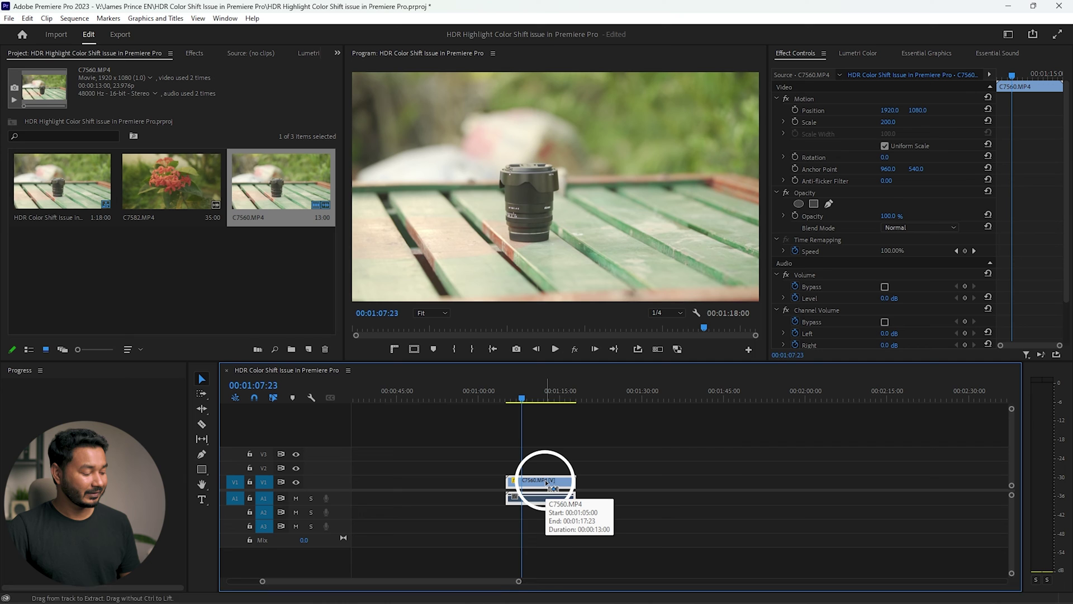
{"action": "key", "text": "ctrl+z"}
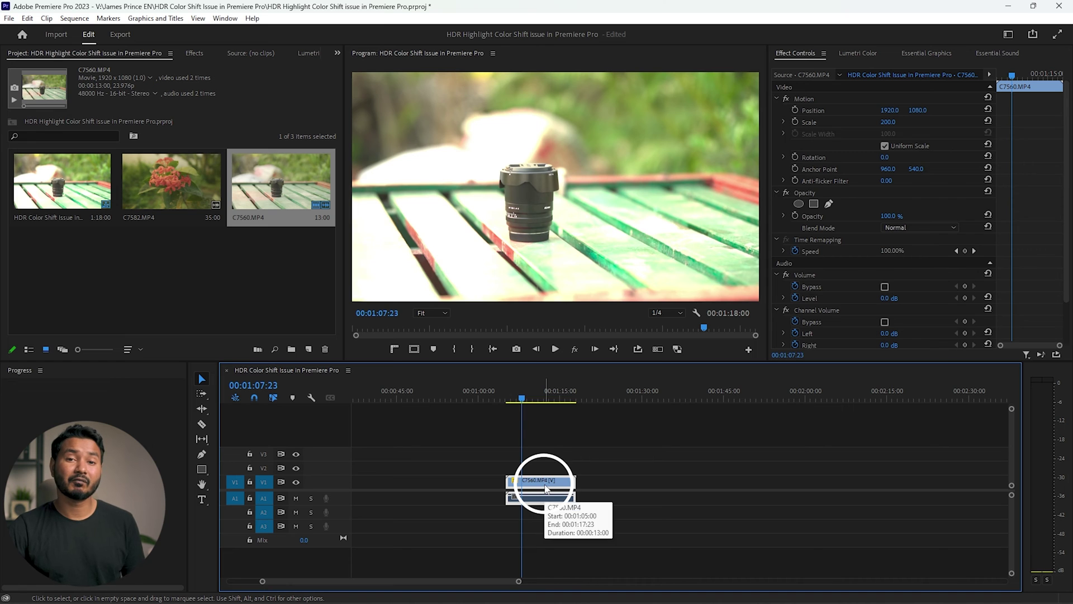
{"action": "left_click", "coordinate": [41, 55]}
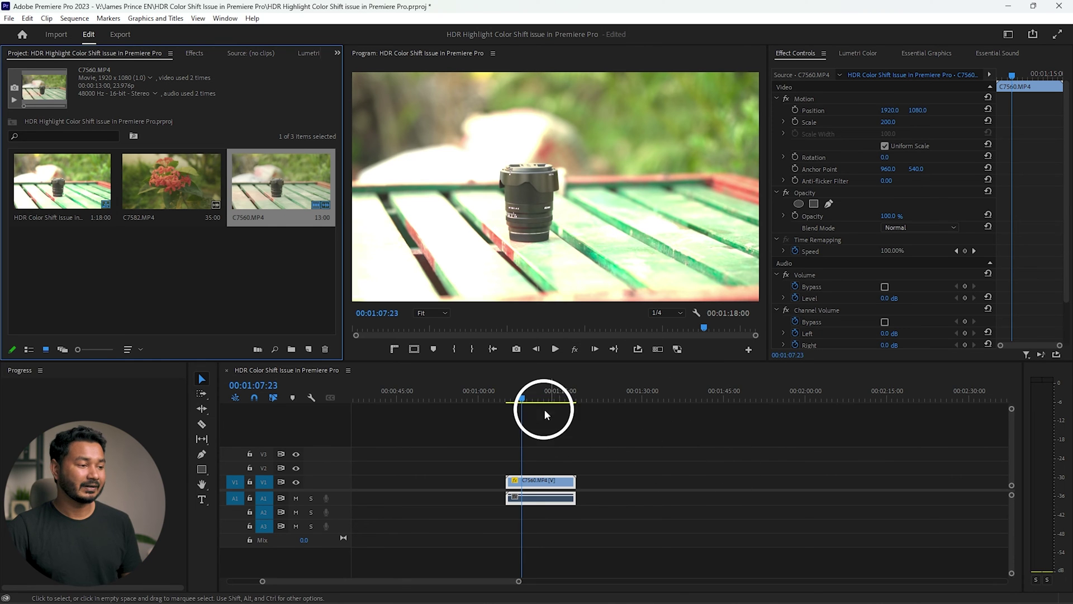
{"action": "left_click_drag", "start_coordinate": [520, 395], "coordinate": [531, 395]}
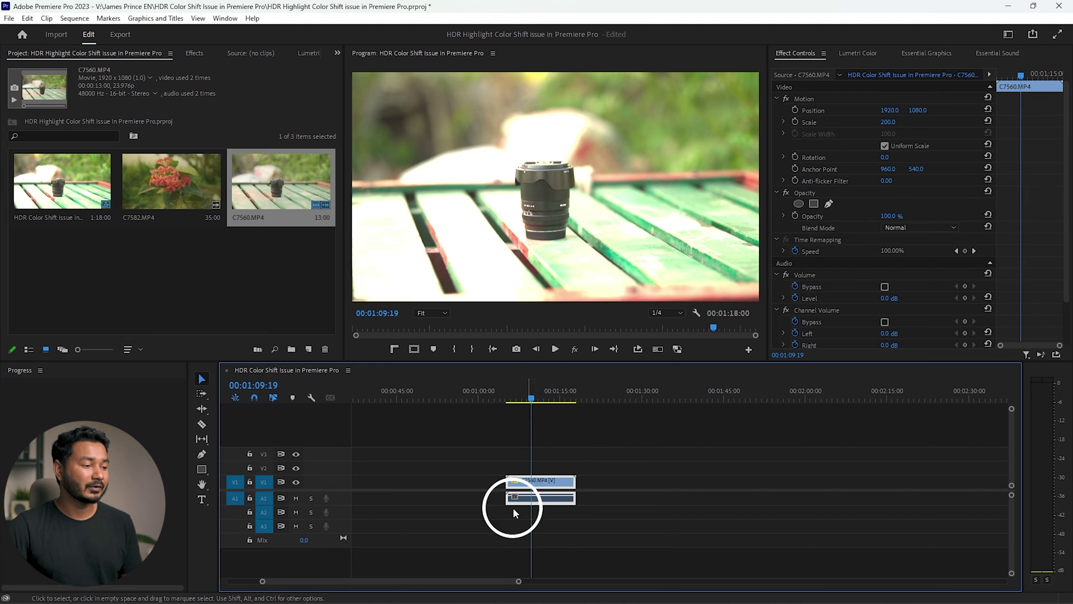
- Reveal the V1 clip's source file, C7560.MP4, in the Project panel
{"action": "right_click", "coordinate": [546, 483]}
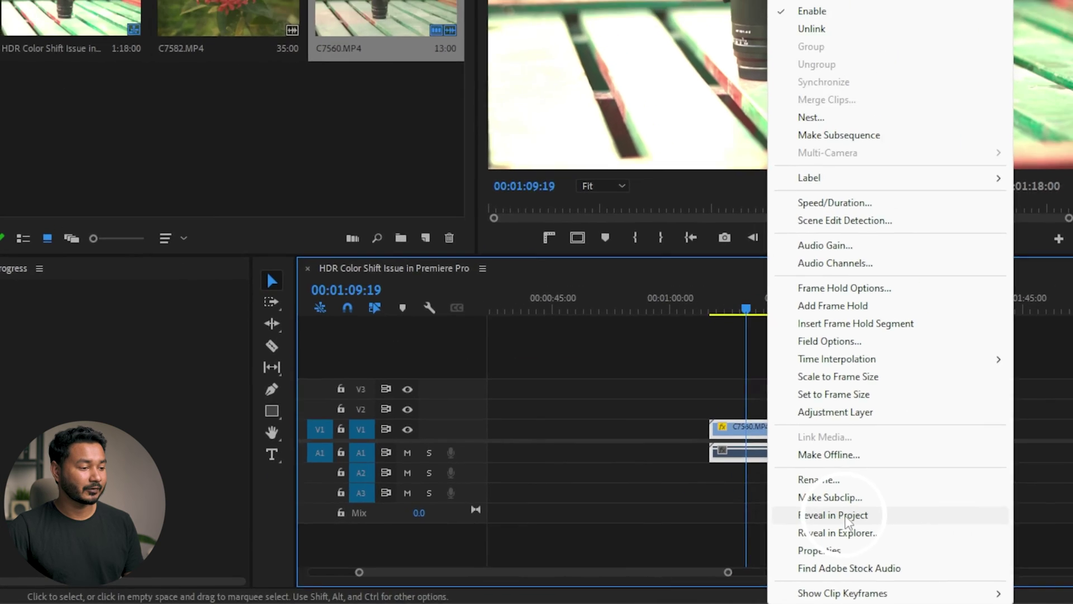
{"action": "left_click", "coordinate": [591, 543]}
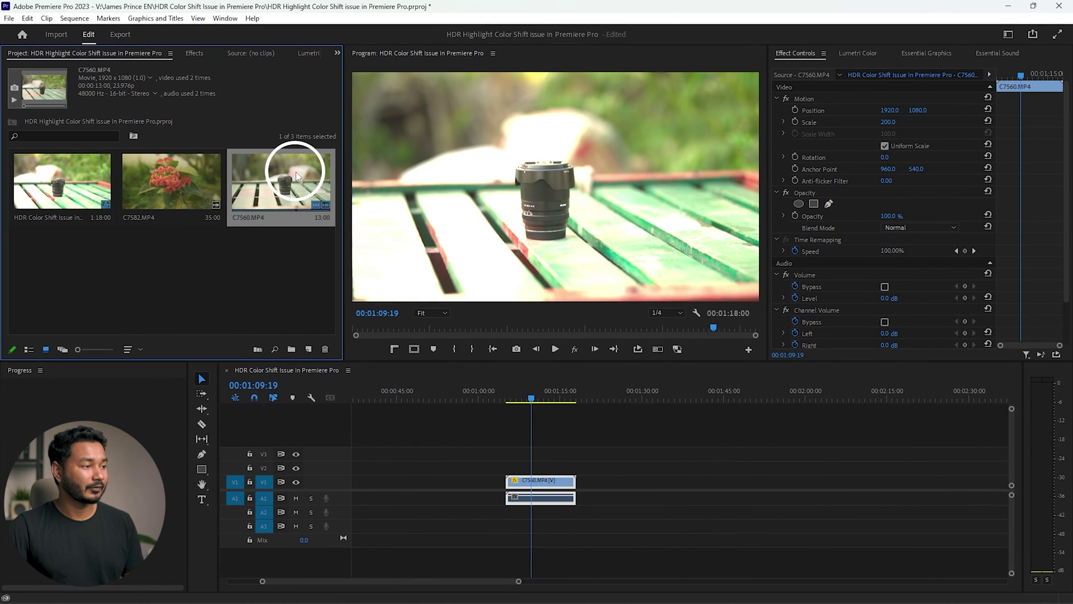
{"action": "left_click", "coordinate": [149, 186]}
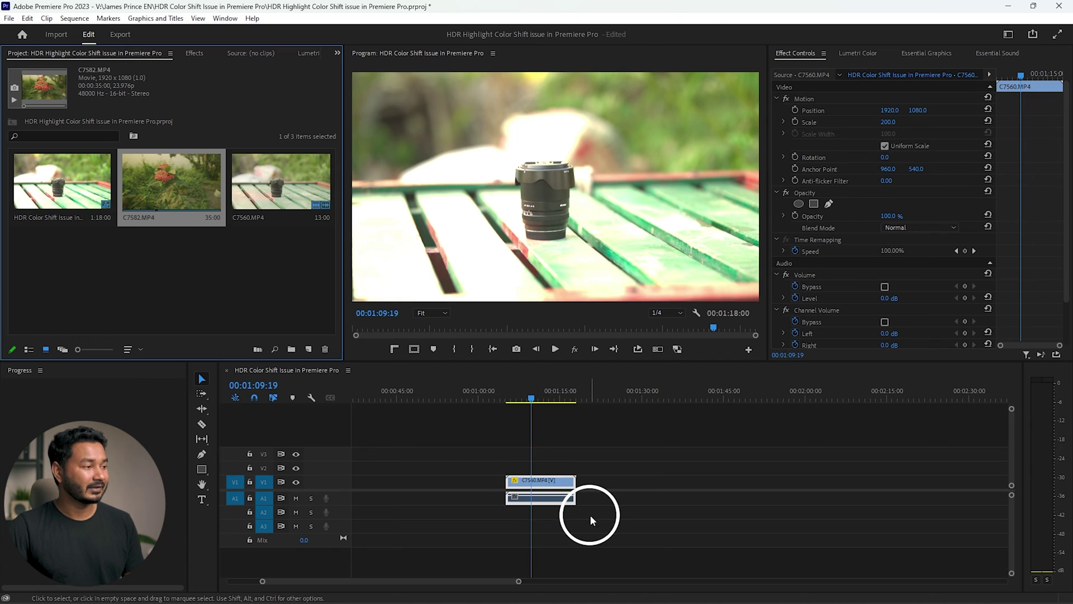
{"action": "right_click", "coordinate": [546, 482]}
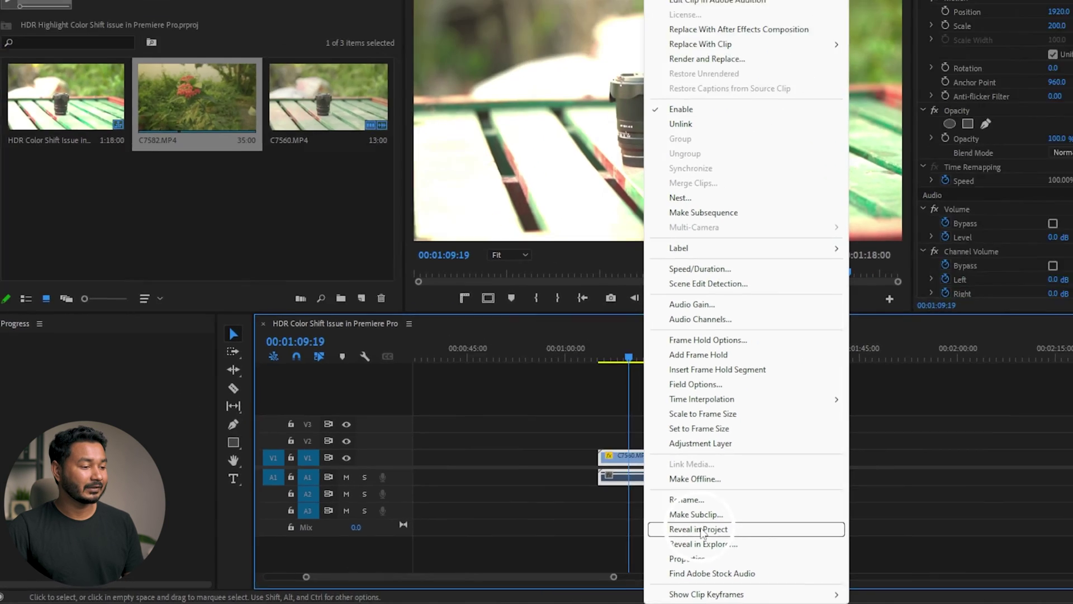
{"action": "left_click", "coordinate": [589, 541]}
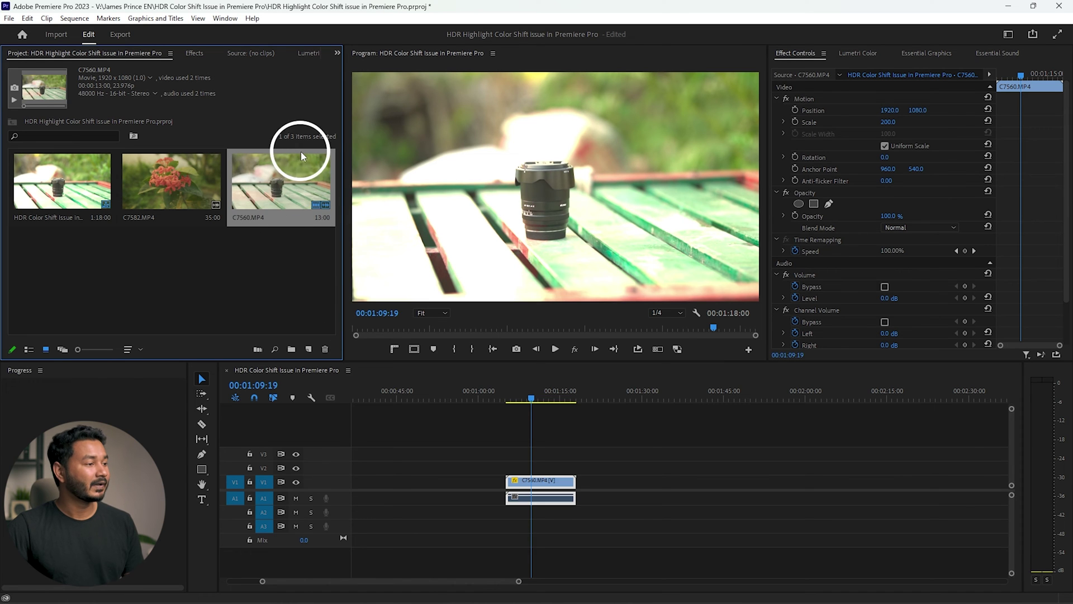
- Give C7560.MP4 a Rec. 709 color space override in Interpret Footage
{"action": "right_click", "coordinate": [294, 179]}
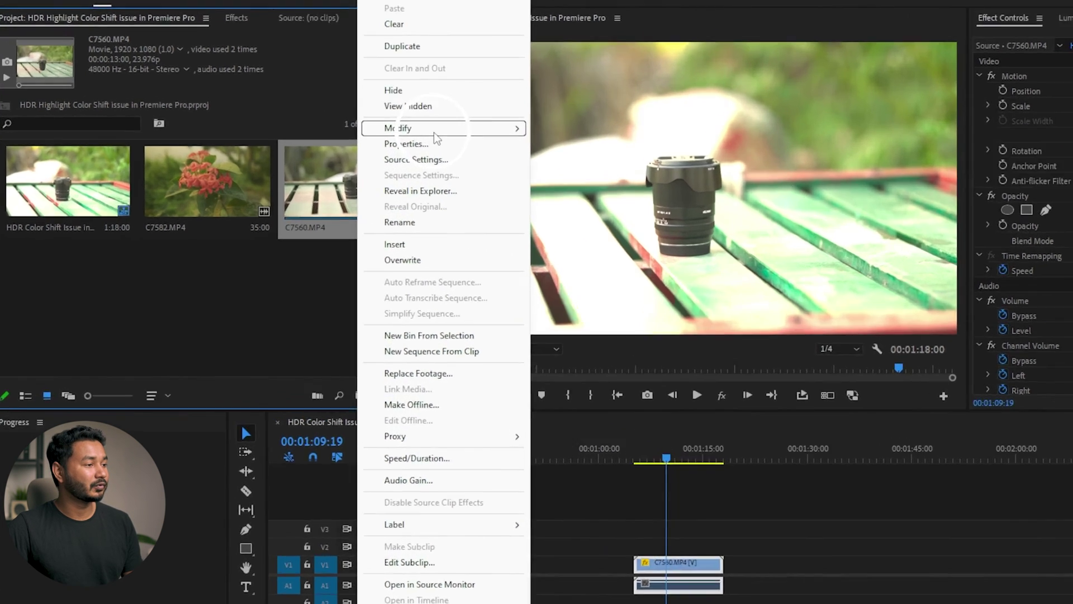
{"action": "mouse_move", "coordinate": [335, 139]}
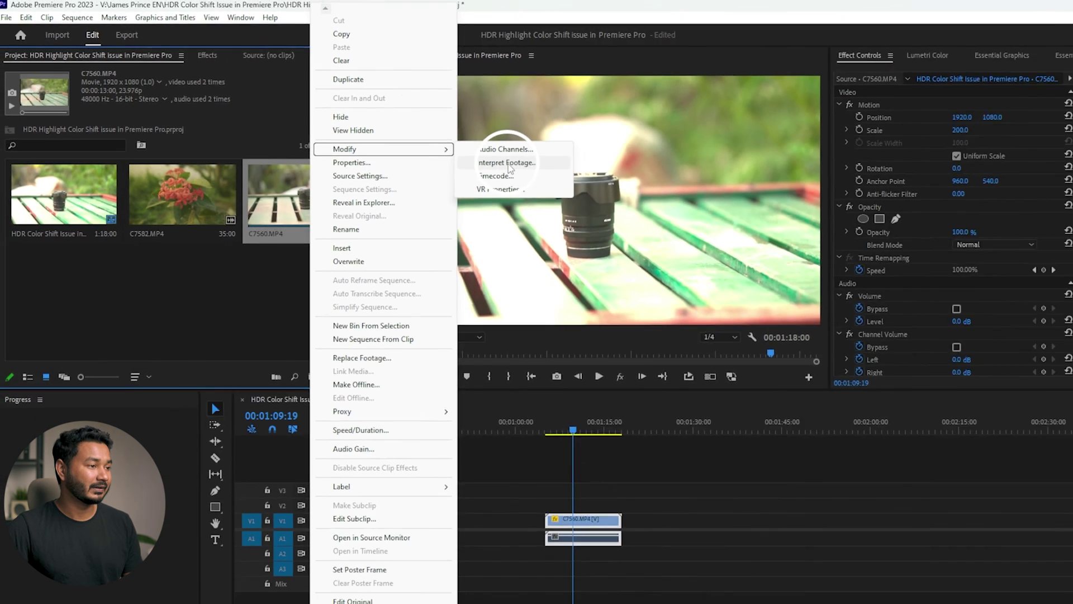
{"action": "left_click", "coordinate": [687, 216]}
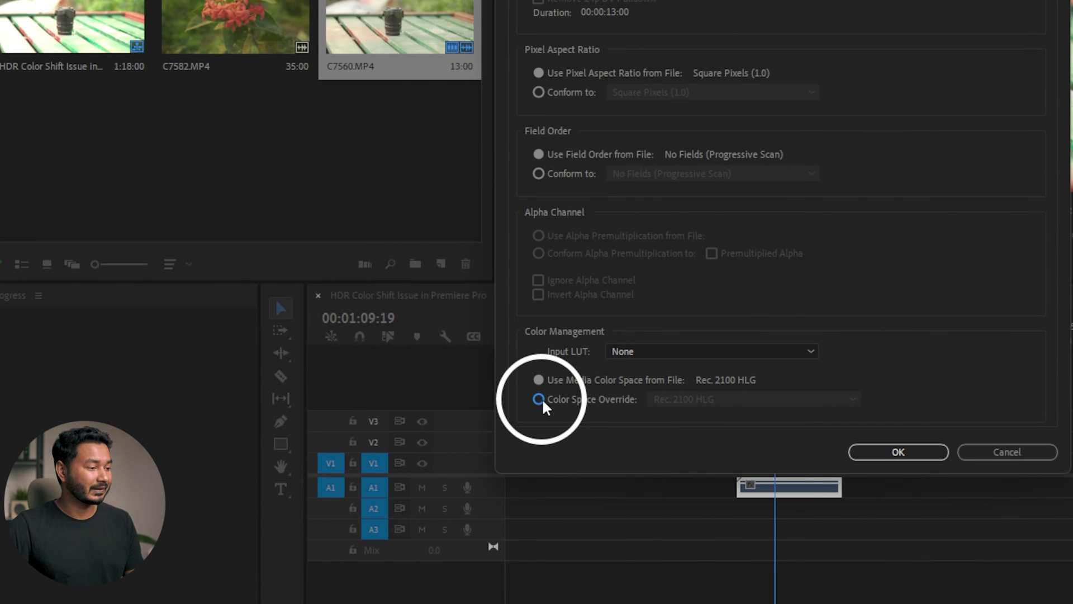
{"action": "left_click", "coordinate": [539, 399]}
{"action": "left_click", "coordinate": [692, 398]}
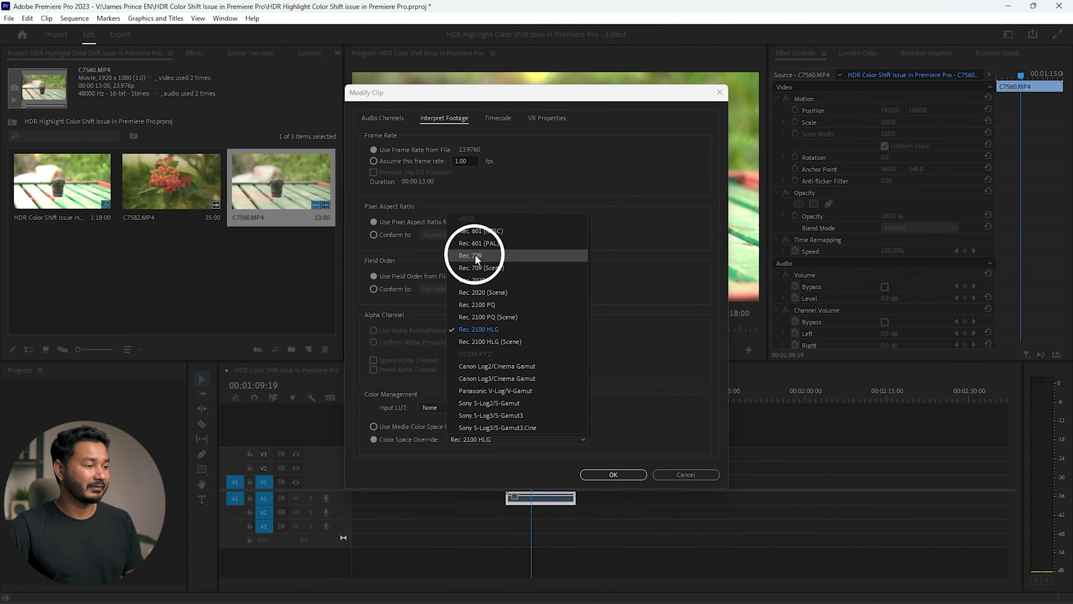
{"action": "left_click", "coordinate": [475, 256]}
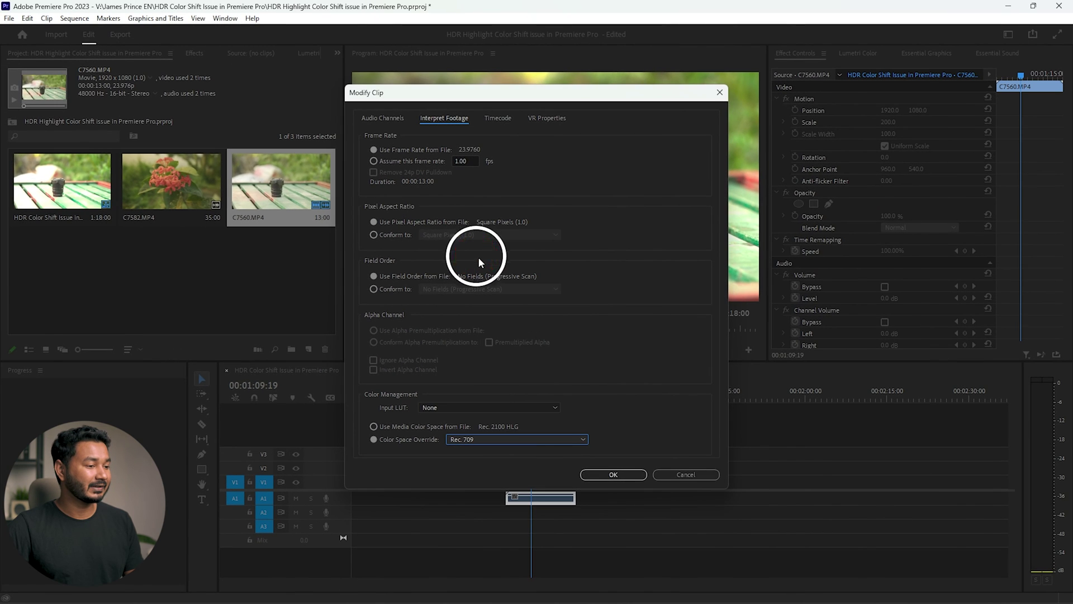
{"action": "left_click", "coordinate": [605, 475]}
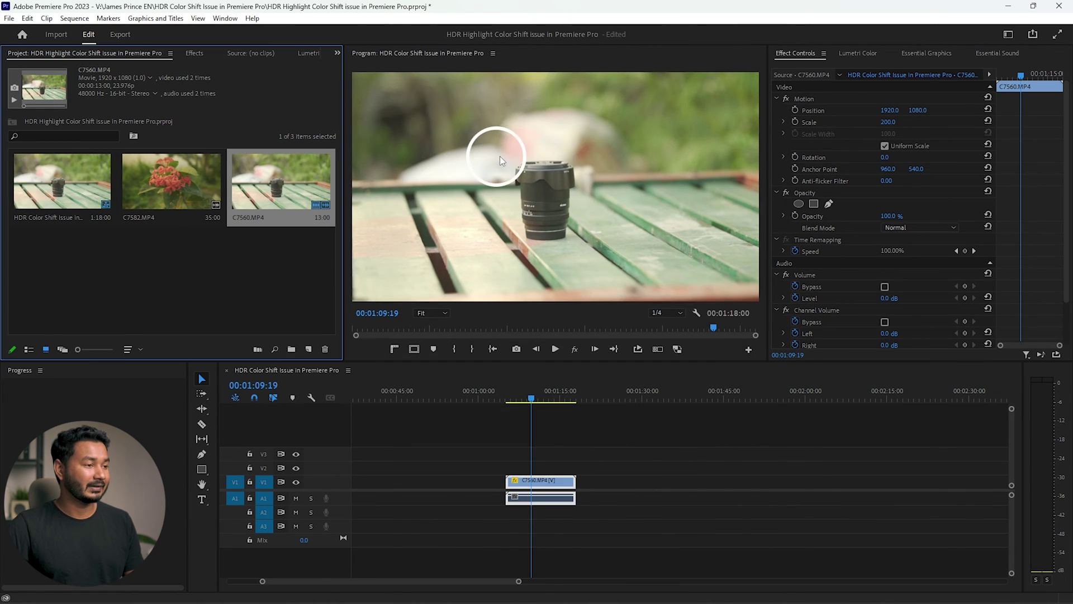